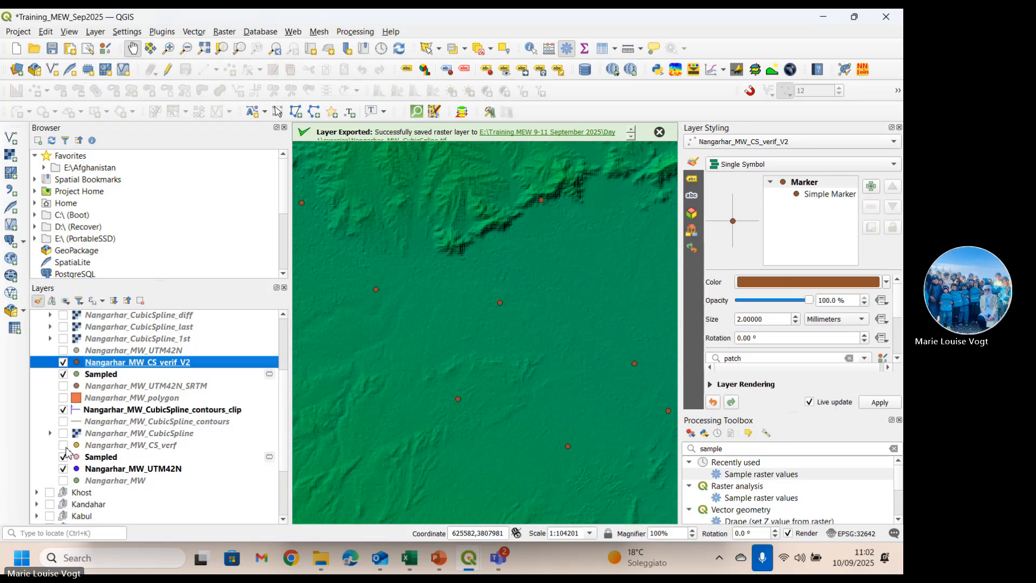
- Hide both Sampled layers, Nangarhar_MW_UTM42N and Nangarhar_MW_CS_verif_V2 in the Nangarhar group
click(64, 458)
click(63, 469)
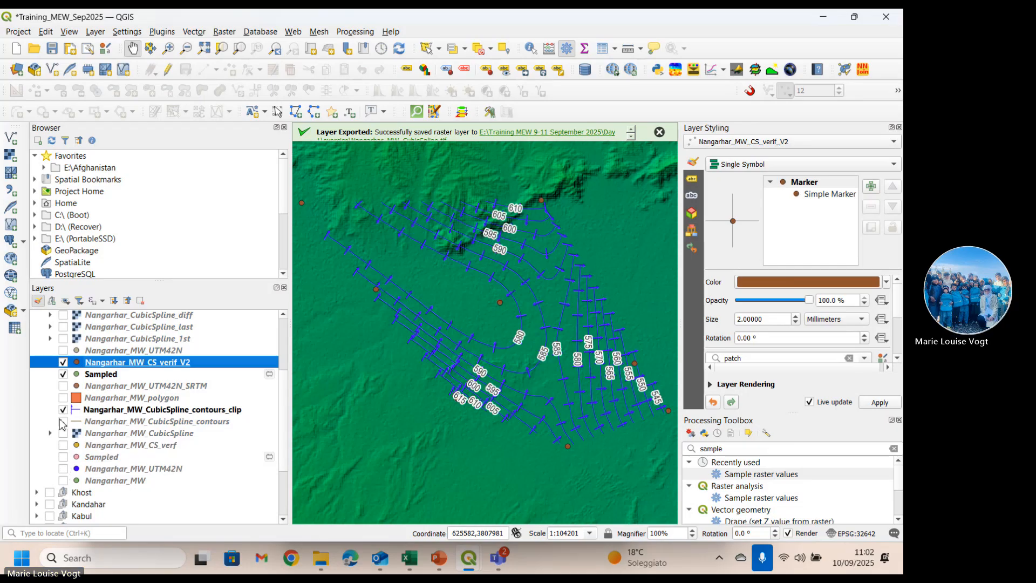
click(63, 362)
click(63, 374)
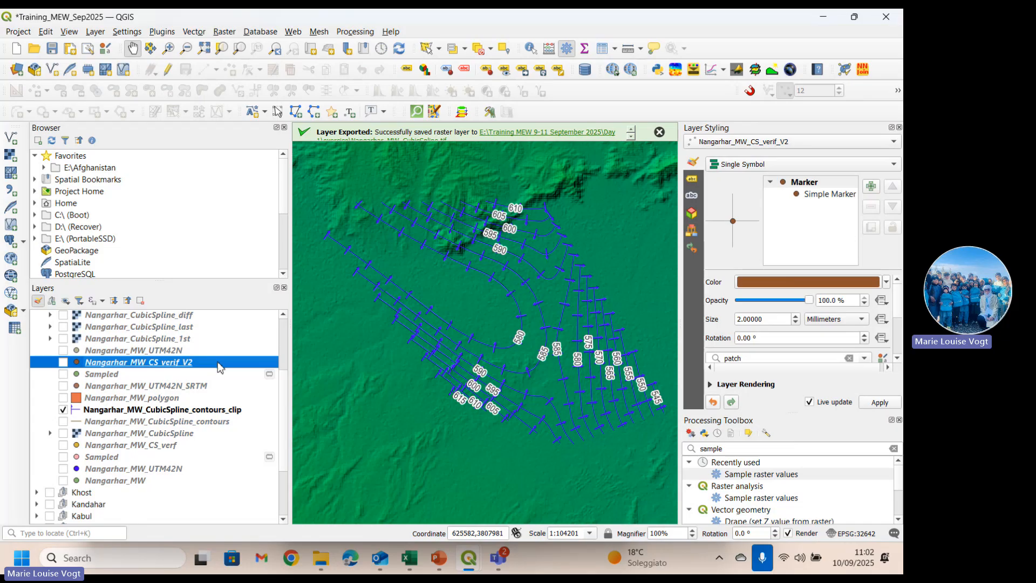
- Hide the Kabul_west_CubicSpline_diff_mask raster in the Kabul group
scroll(281, 426, down, 3)
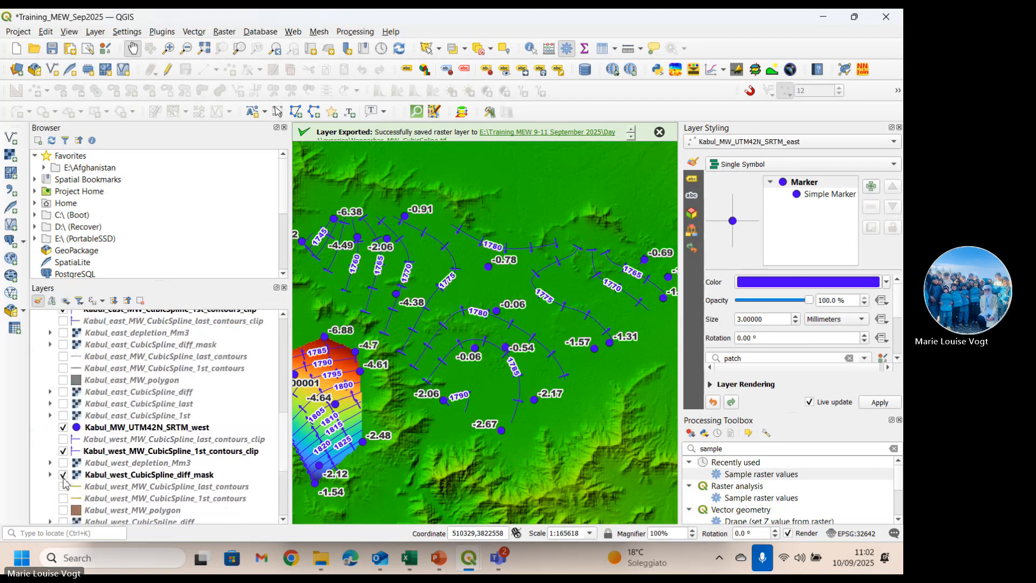
click(64, 476)
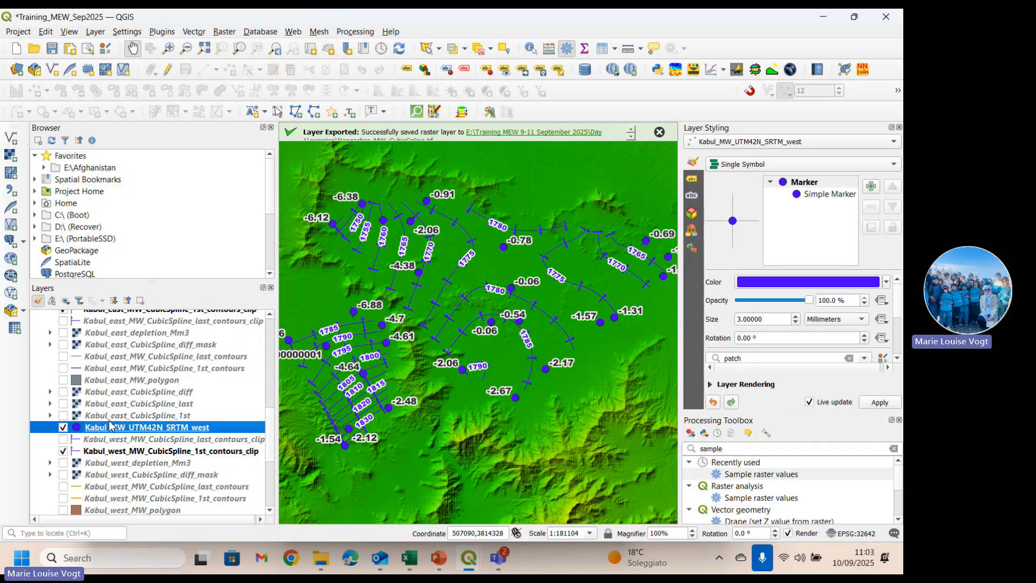
click(335, 323)
drag(336, 322, 421, 301)
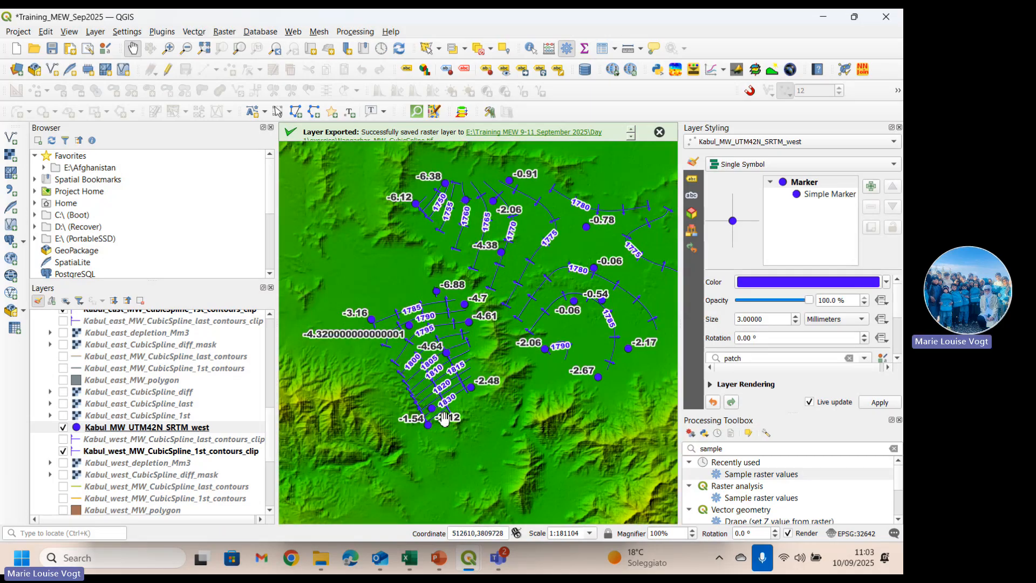
- Start a new shapefile in the Day 1 exercise folder of Training MEW 9-11 September 2025 on drive E
click(36, 239)
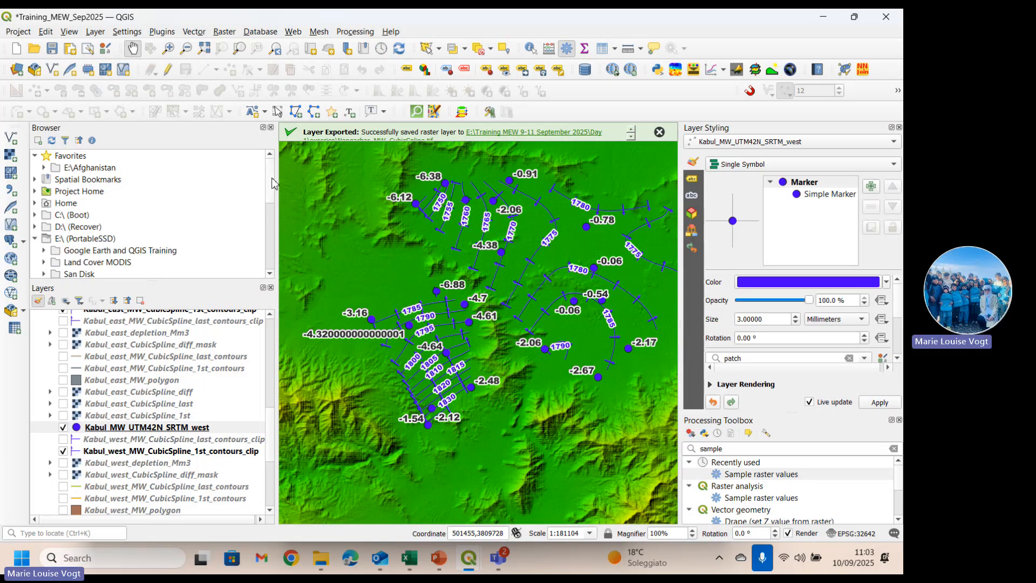
scroll(269, 184, down, 2)
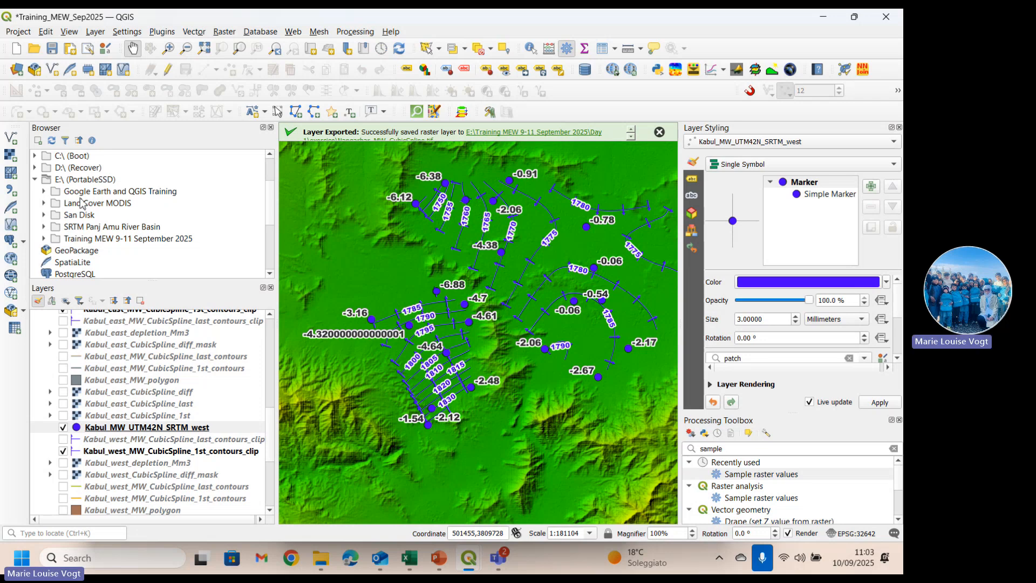
click(43, 239)
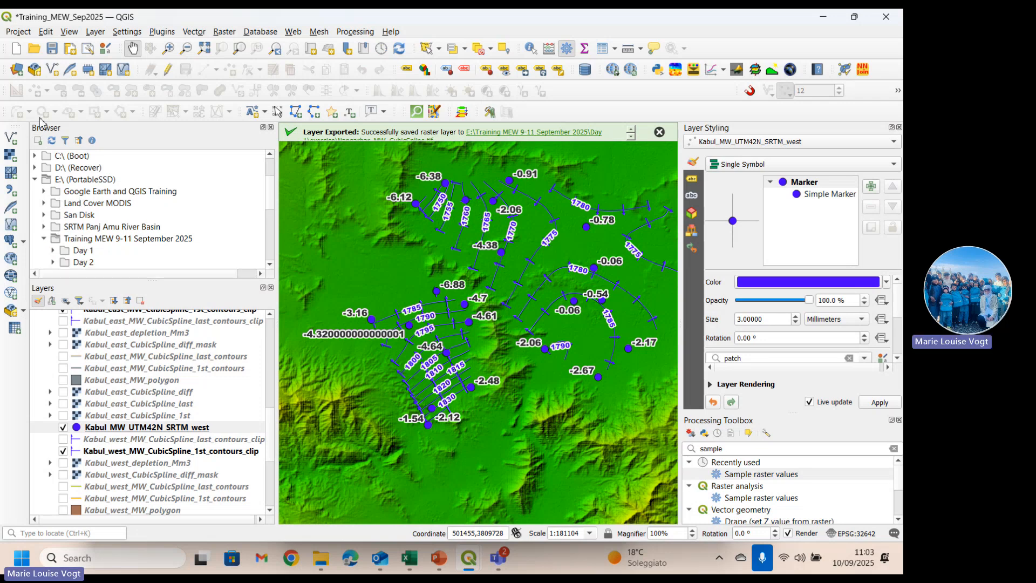
click(54, 251)
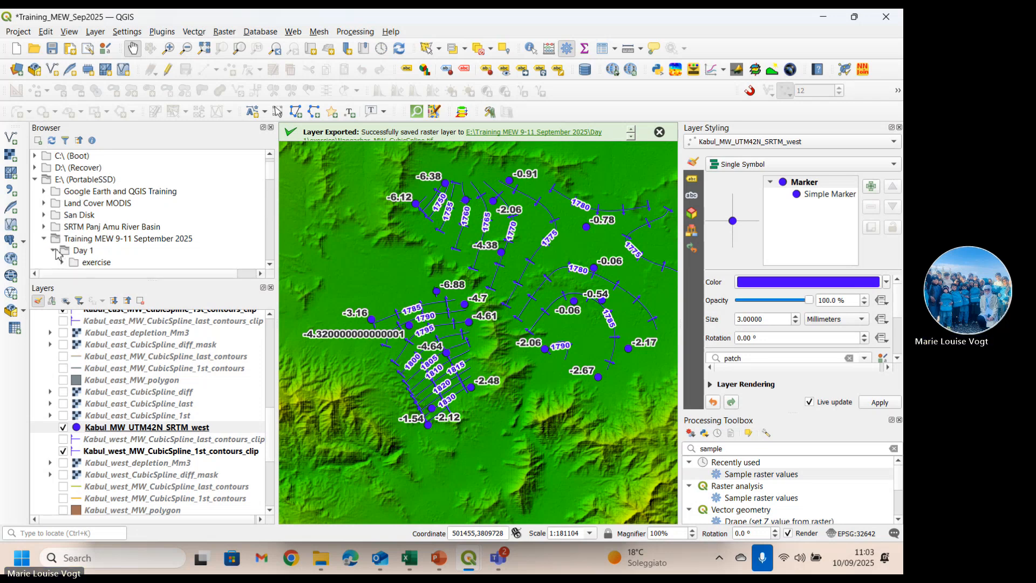
right_click(94, 262)
mouse_move(134, 287)
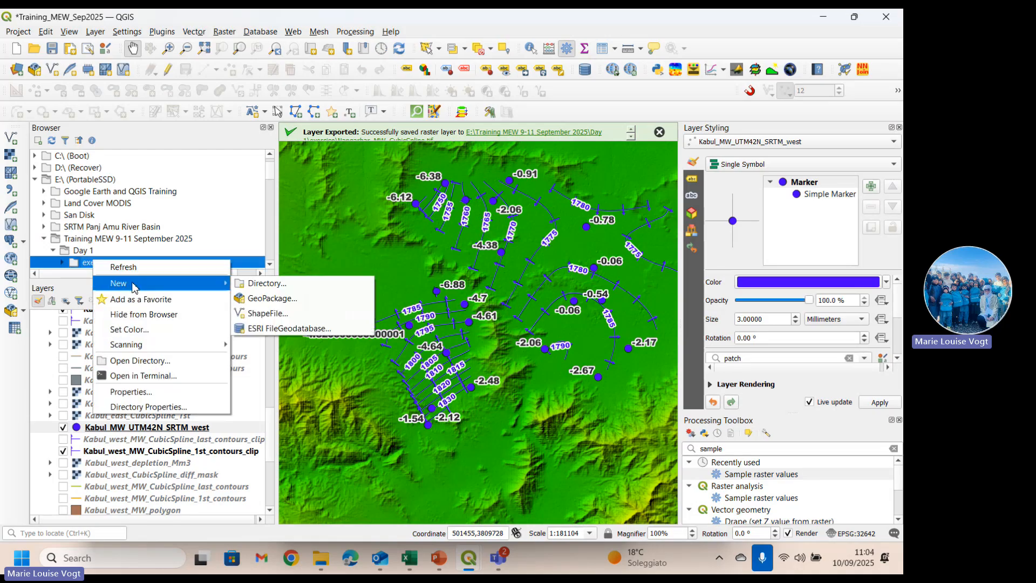
click(300, 317)
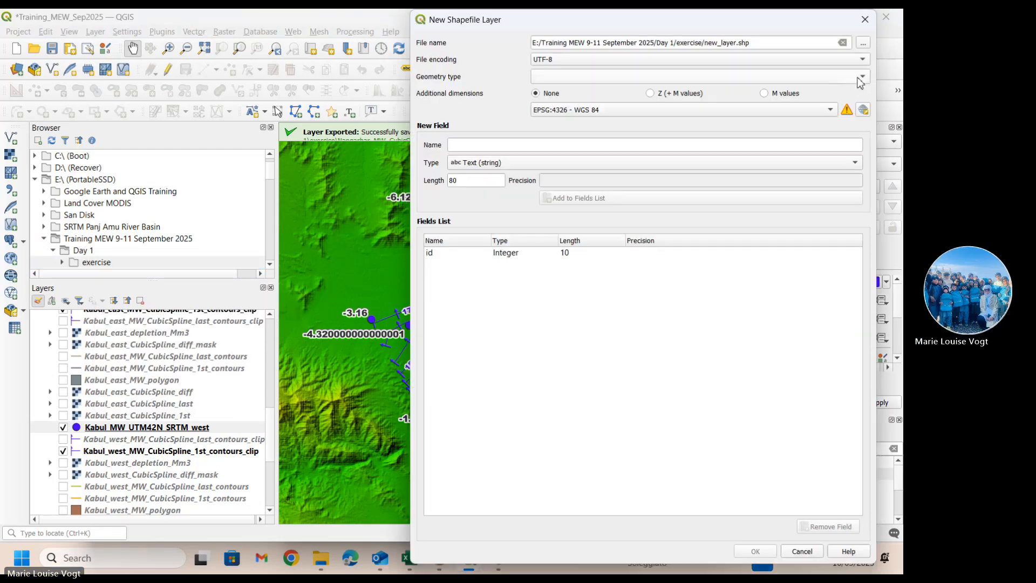
- Create the shapefile profile_Kabul_west.shp with LineString geometry and the project CRS EPSG:32642 - WGS 84 / UTM zone 42N
click(858, 78)
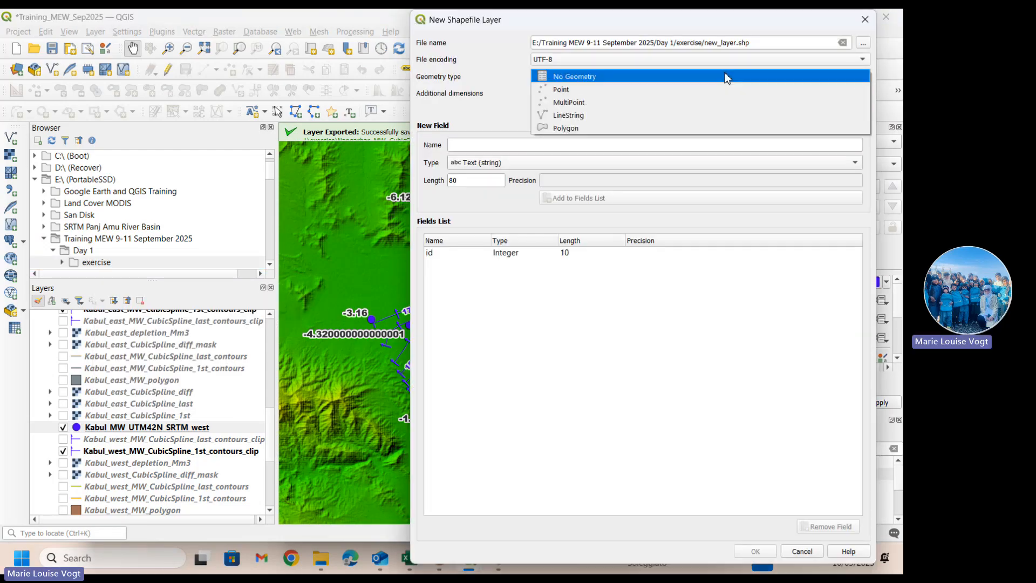
click(605, 115)
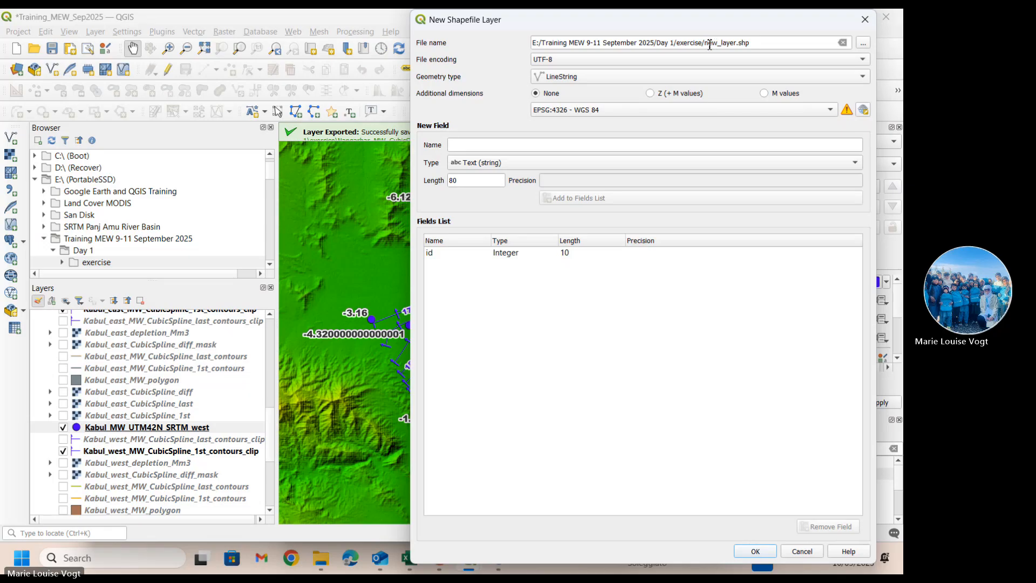
drag(706, 46, 739, 50)
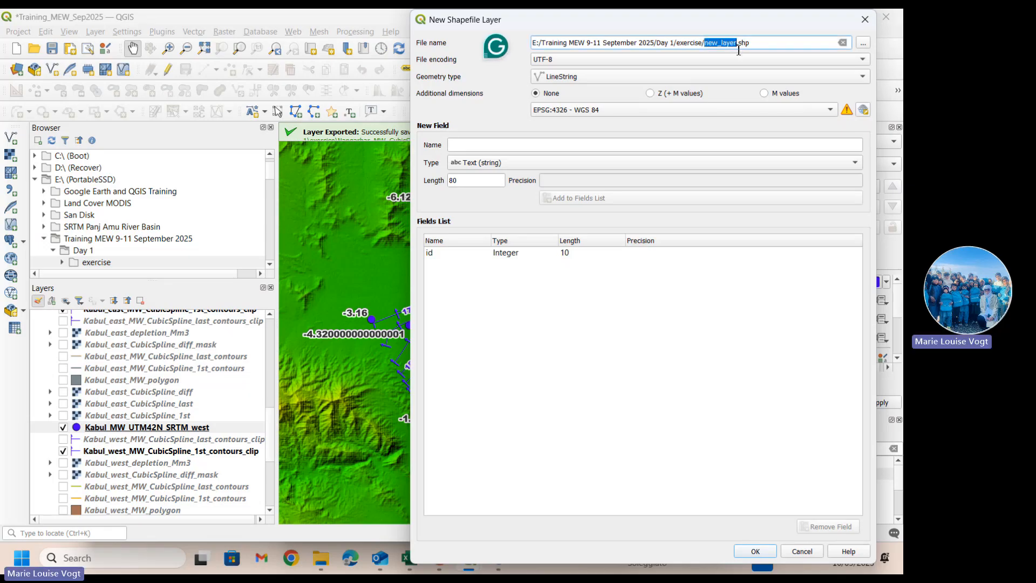
text(profile_K)
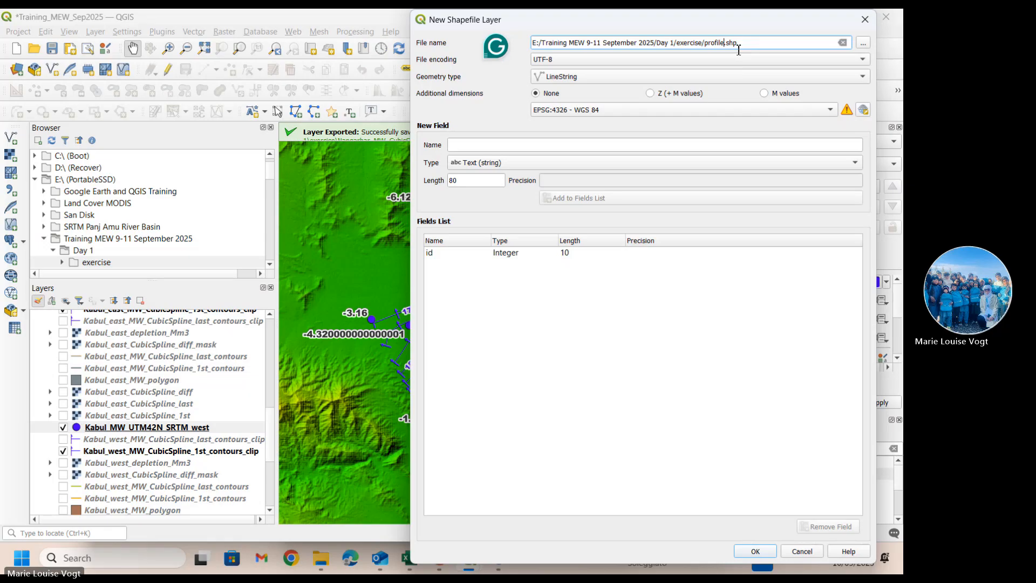
text(abul_)
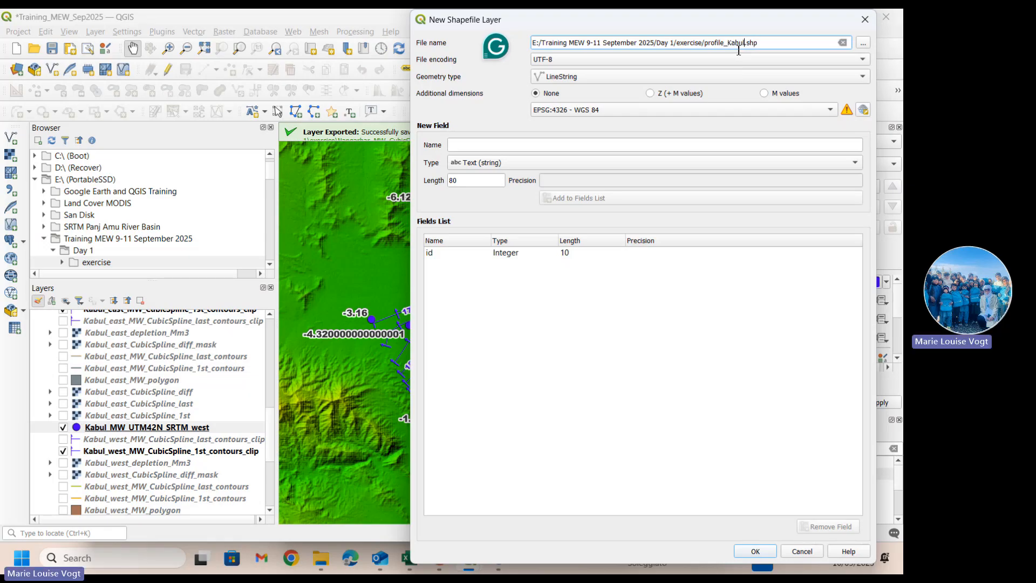
text(west)
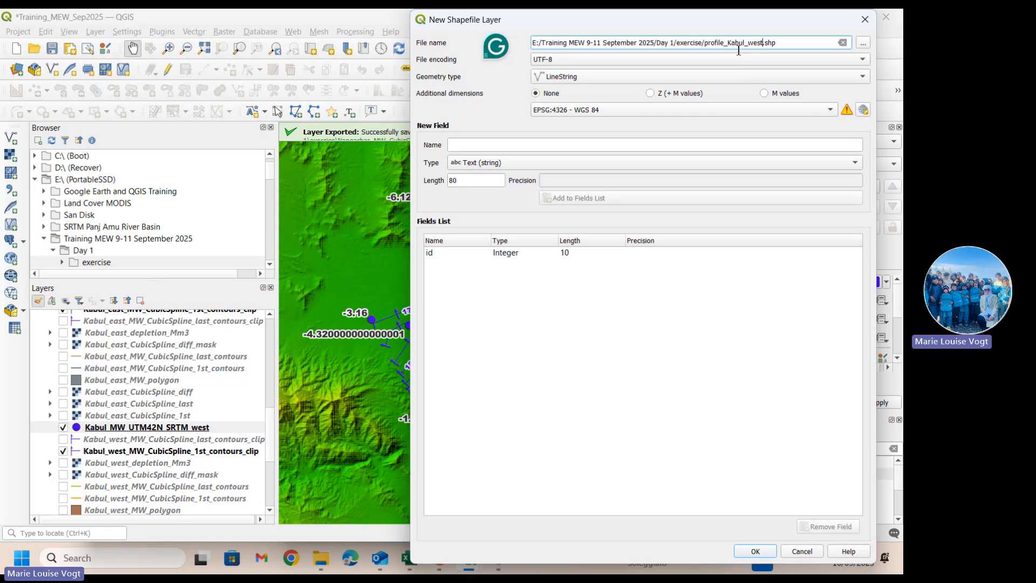
click(652, 112)
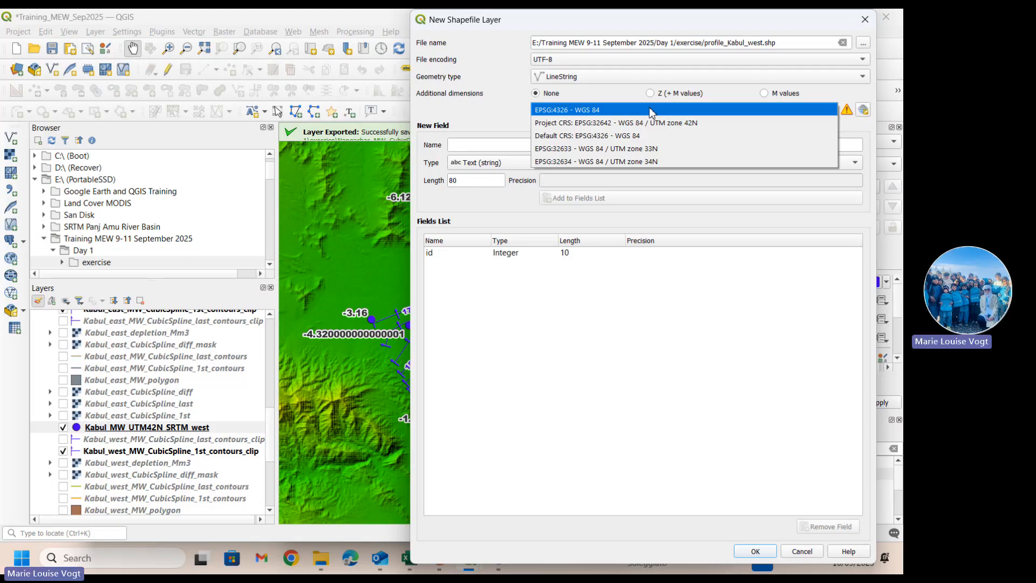
click(652, 123)
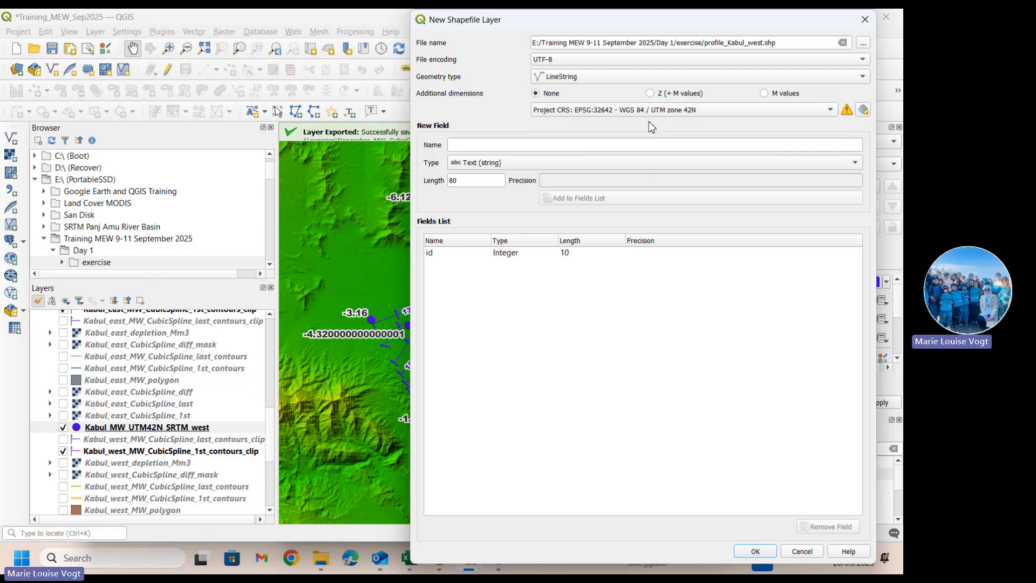
click(758, 555)
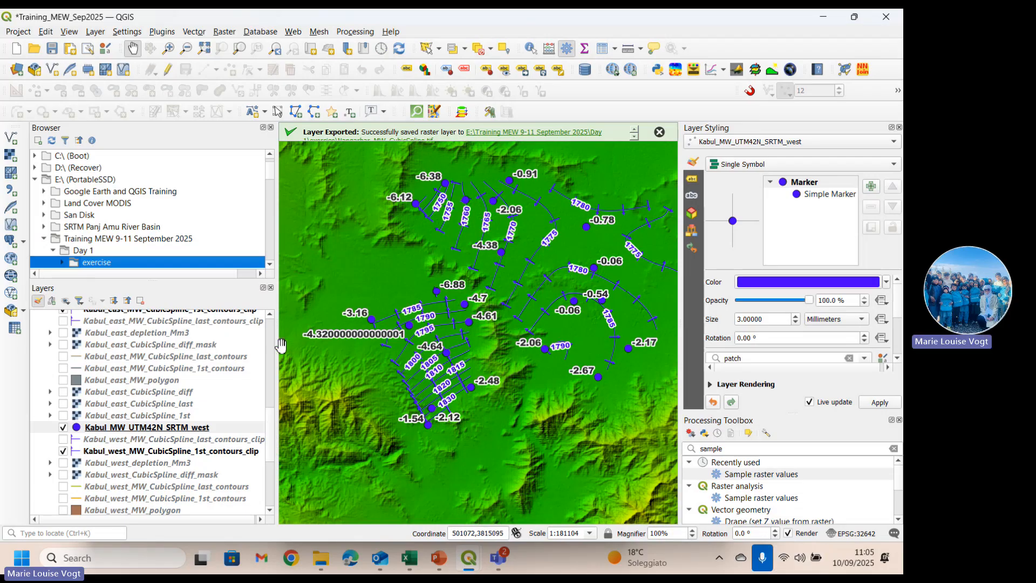
- Add profile_Kabul_west.shp from the exercise folder to the map and turn on editing for it
click(62, 263)
scroll(269, 270, down, 3)
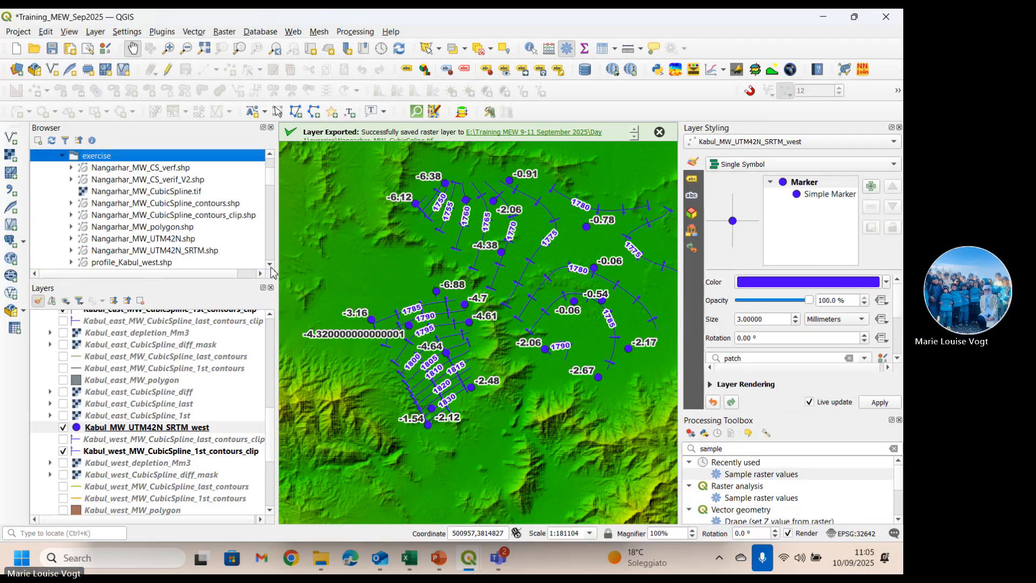
click(136, 264)
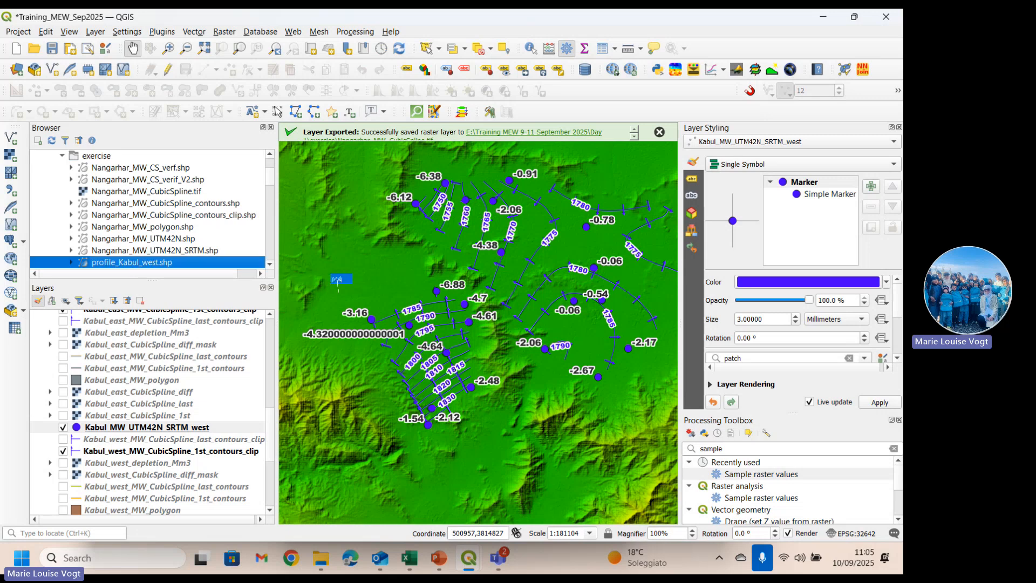
drag(338, 280, 527, 320)
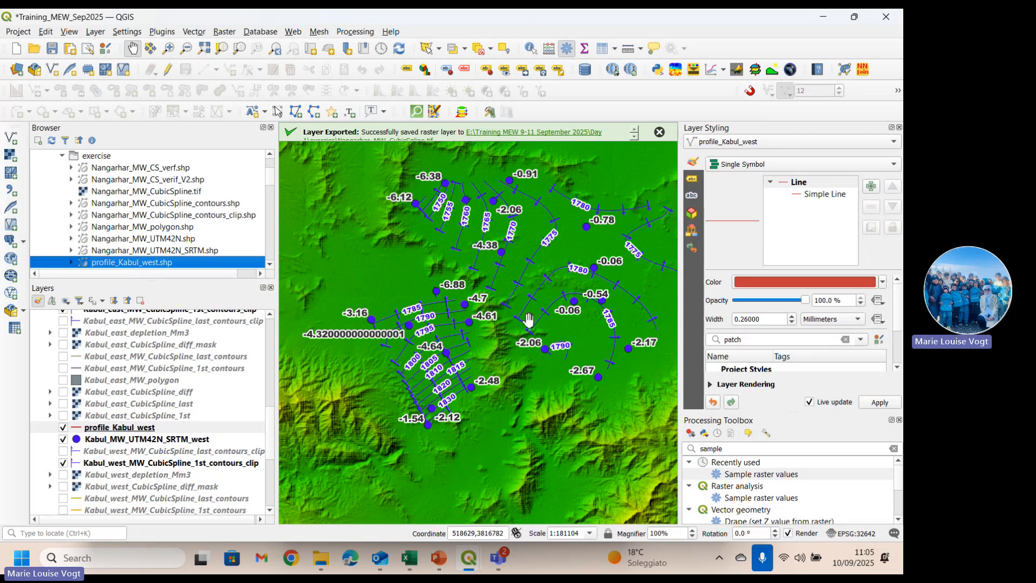
click(111, 428)
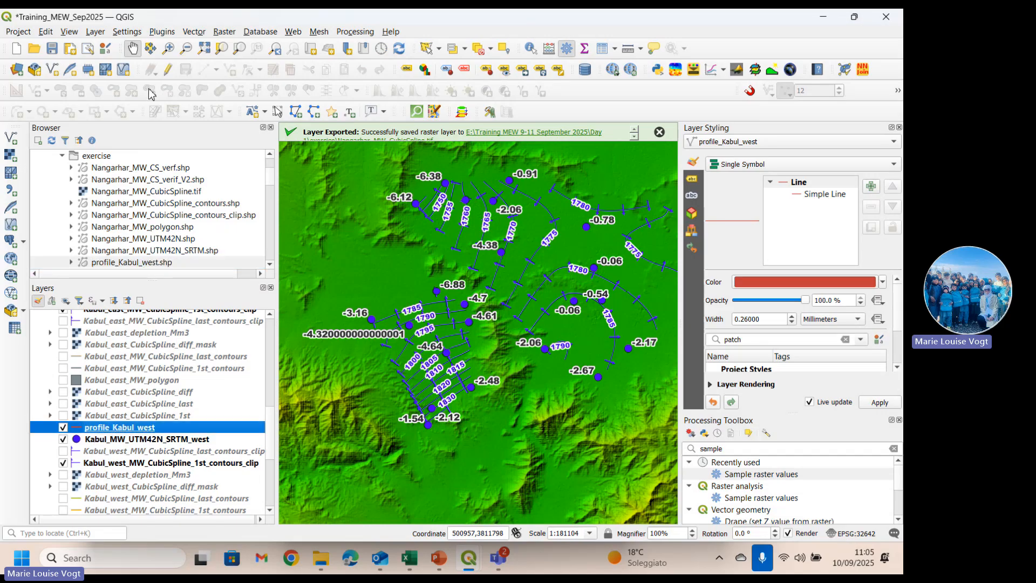
click(169, 71)
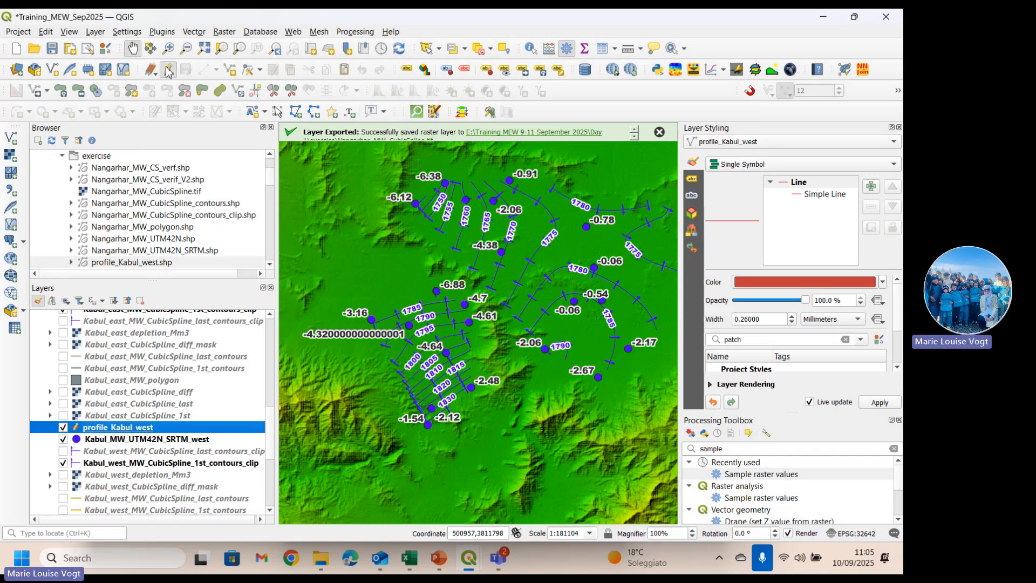
- Show the Hydrogeology_Afghanistan_V2_geology_fix layer and hide SRTM_1s_merge_UTM42N so the geology lies over the relief around the Kabul wells
scroll(274, 475, down, 3)
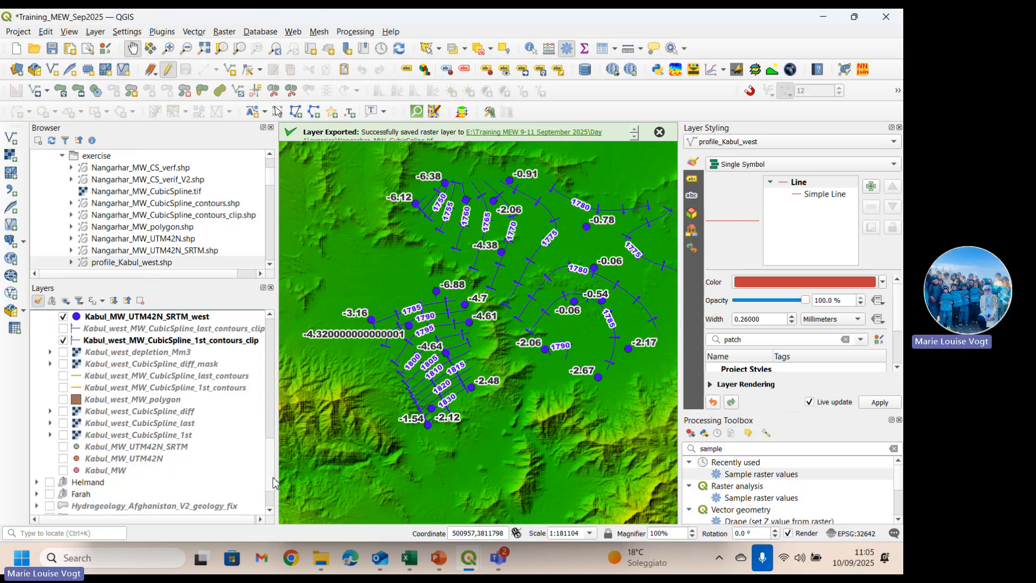
scroll(274, 482, down, 2)
click(50, 451)
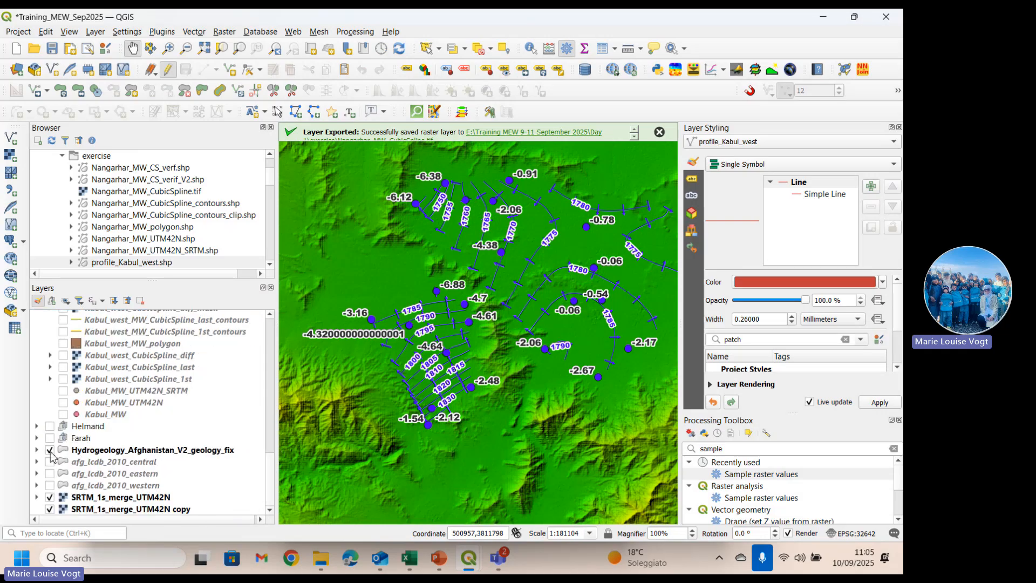
click(50, 497)
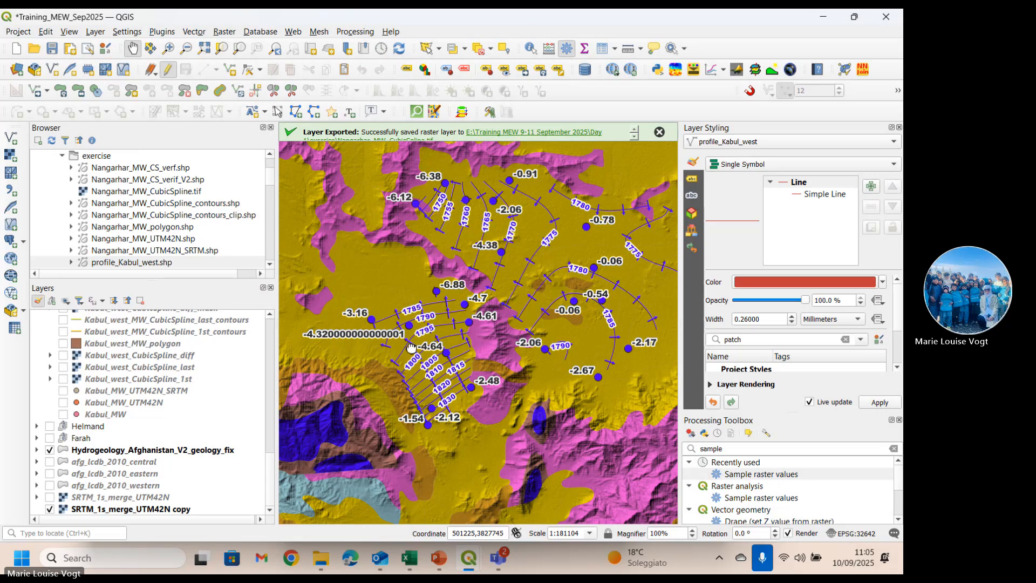
drag(412, 347, 478, 325)
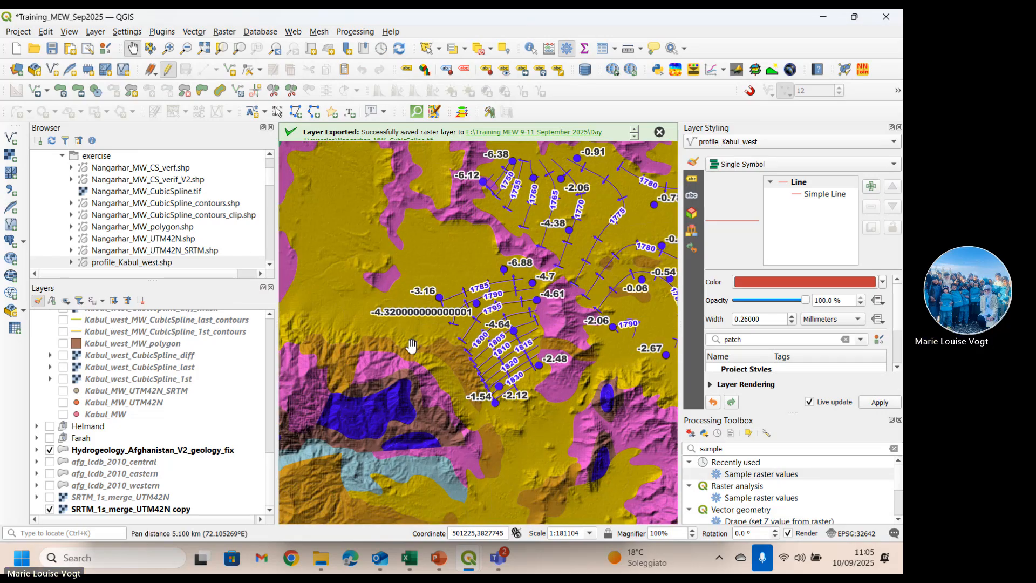
click(187, 49)
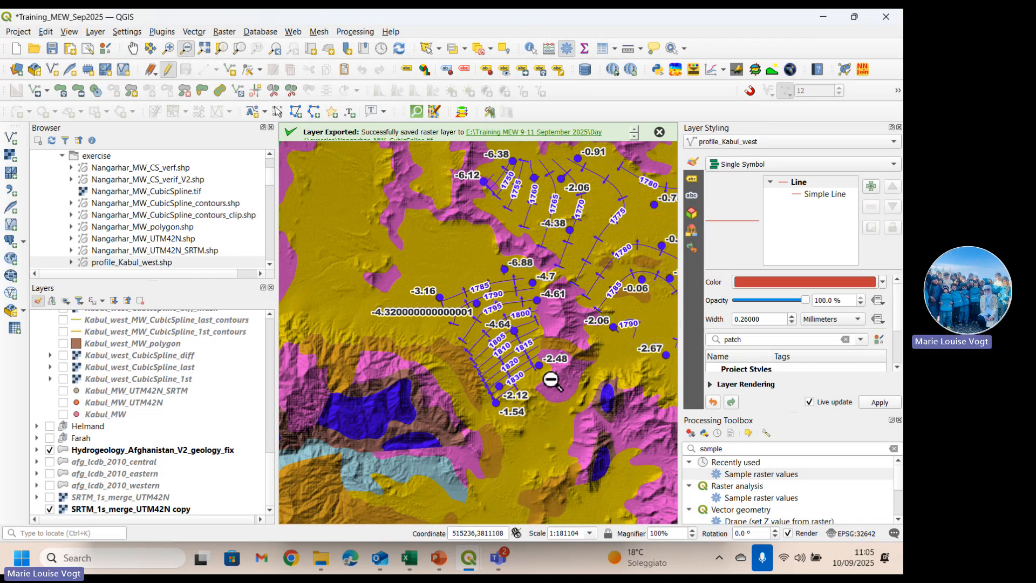
click(551, 380)
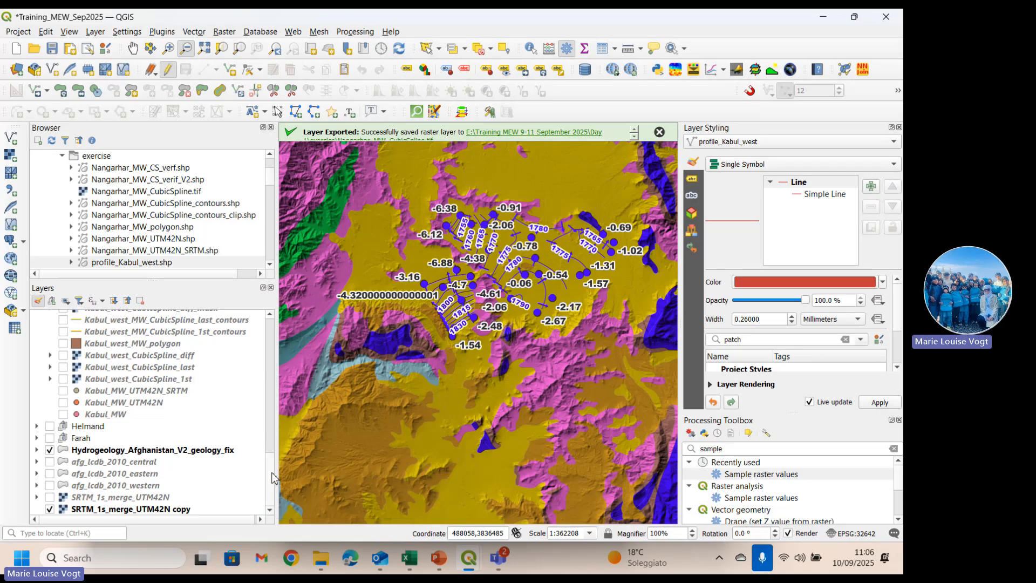
- Digitize a southeast-to-northwest line through the western Kabul wells in profile_Kabul_west, from about 516578,3803212 to 505078,3823912, with id 1
scroll(274, 478, up, 4)
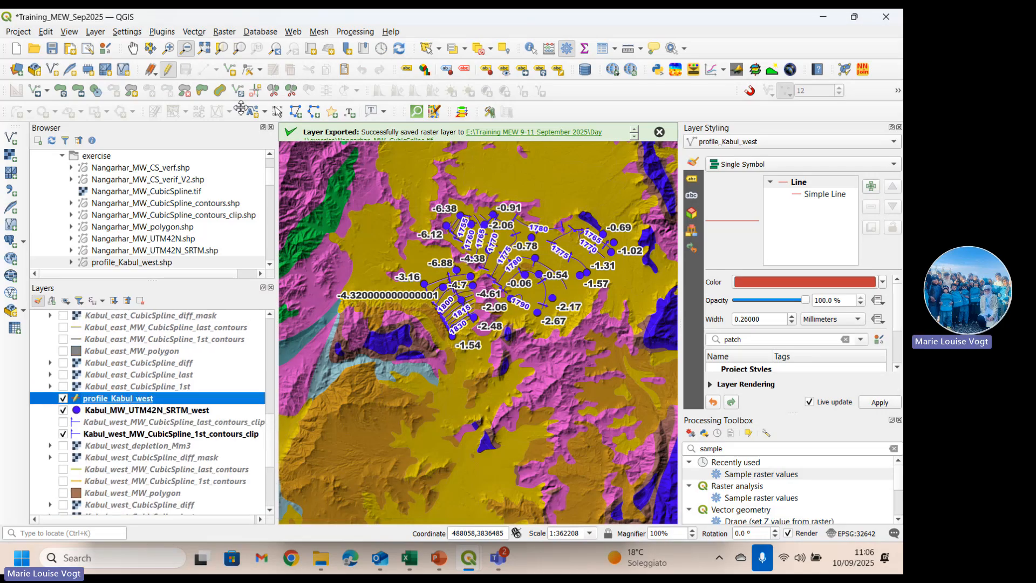
click(228, 77)
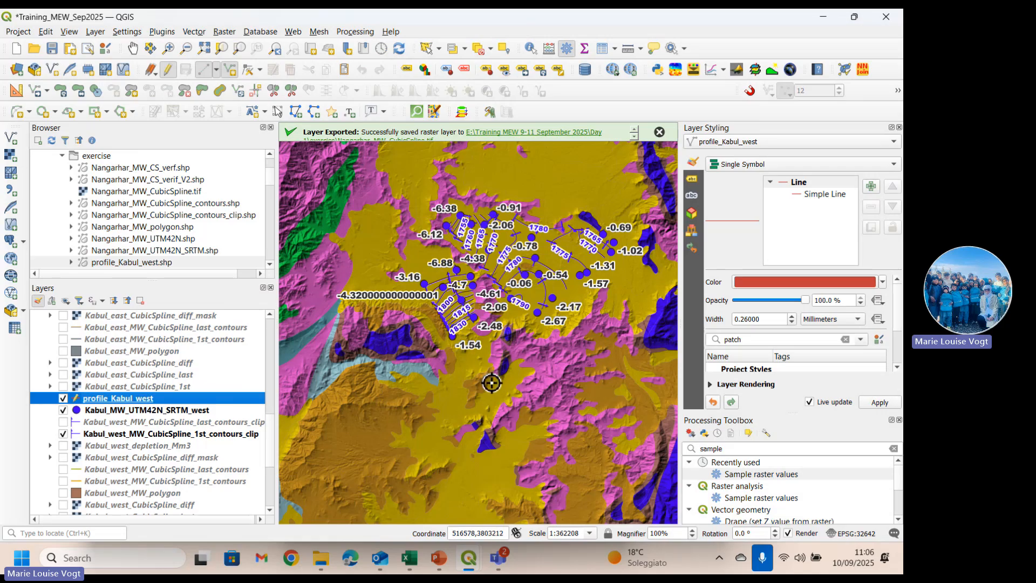
click(492, 383)
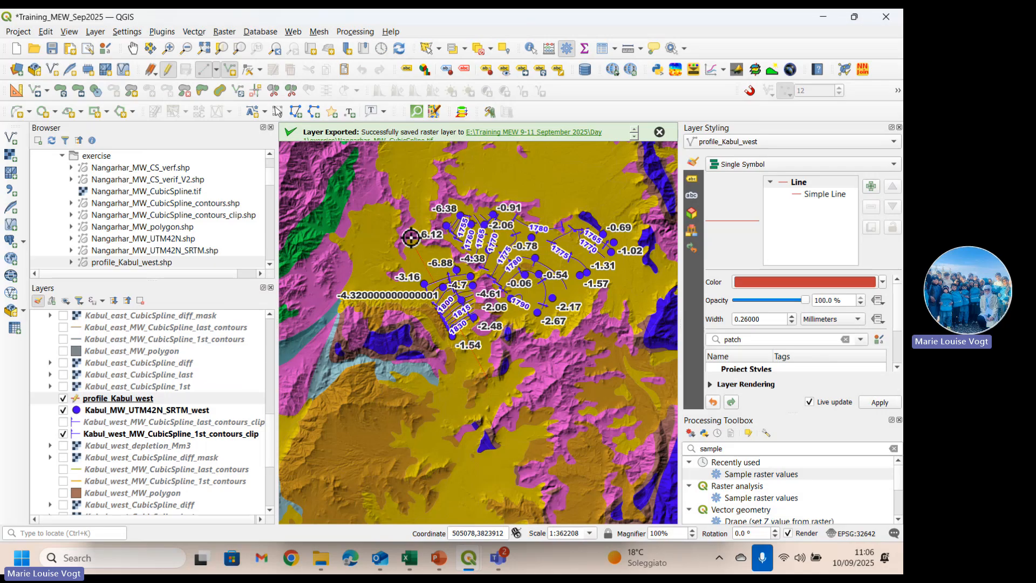
right_click(411, 238)
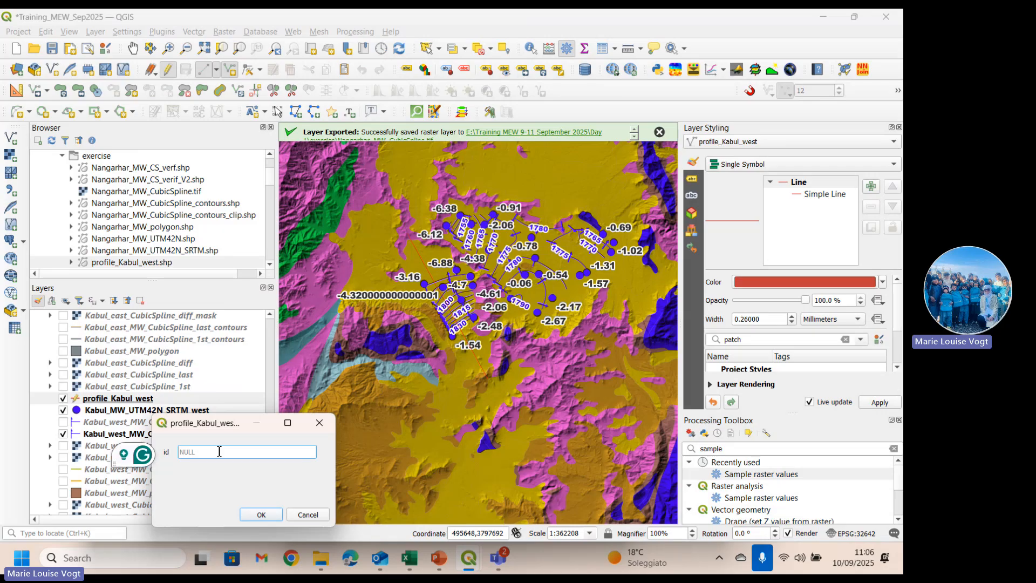
text(1)
click(259, 515)
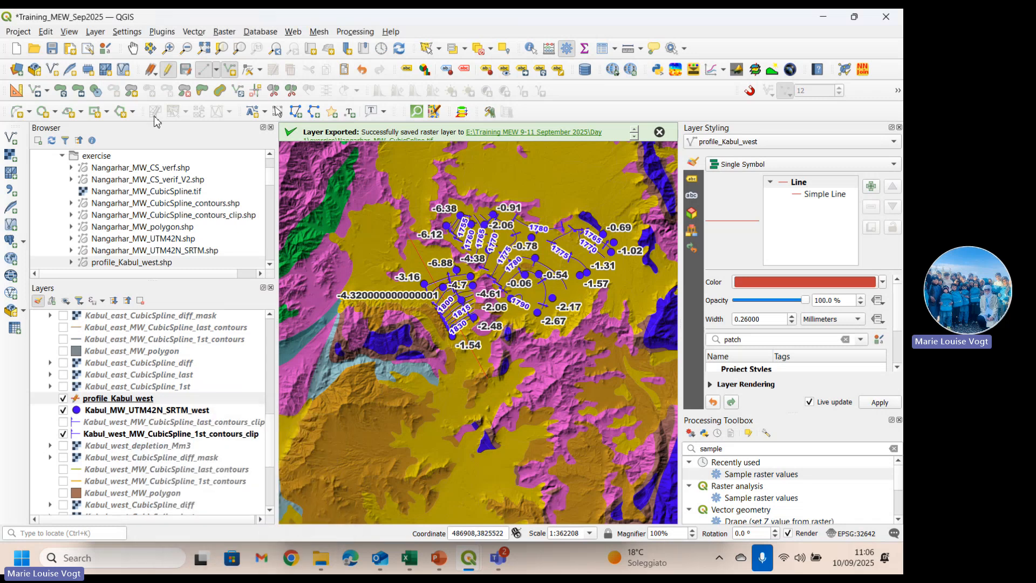
- Finish editing profile_Kabul_west, saving the drawn line, and review the layer's information
click(169, 71)
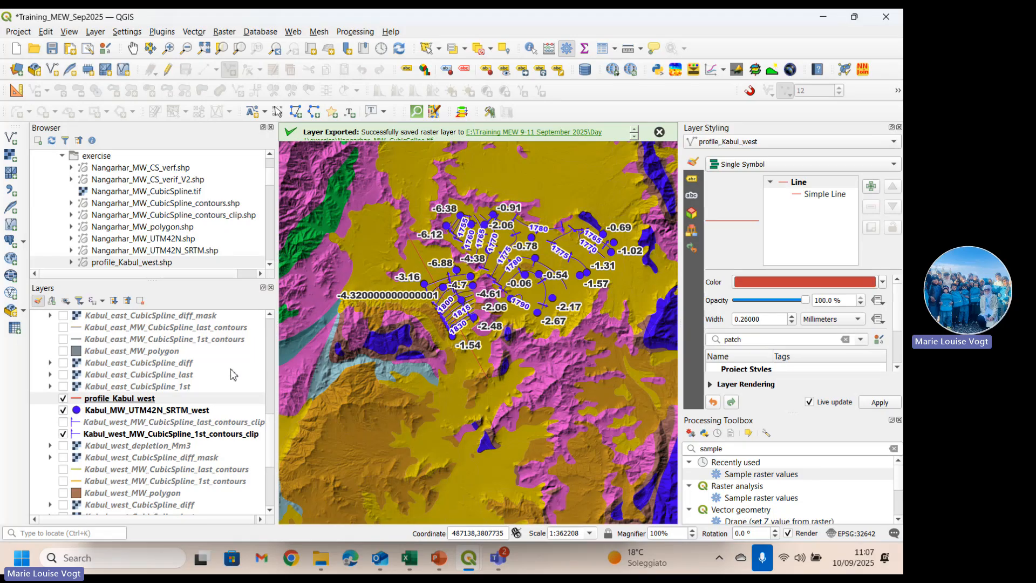
double_click(119, 400)
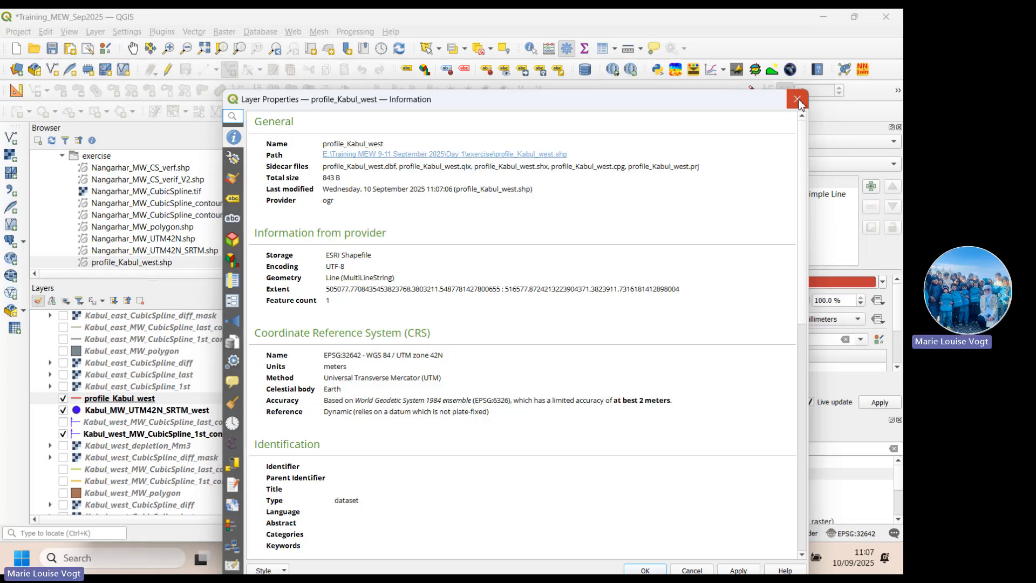
click(798, 99)
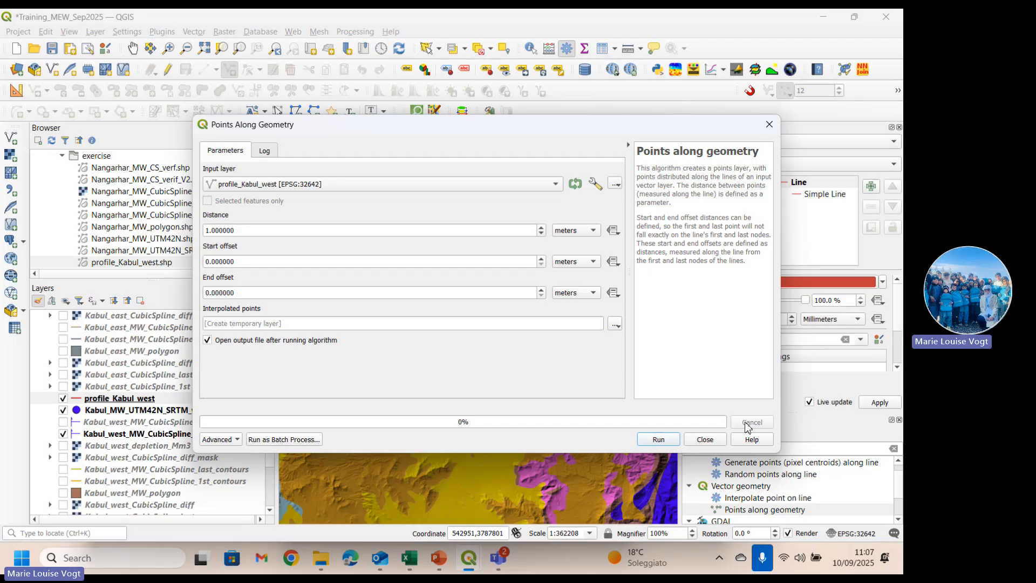
- Set the Points along geometry distance for profile_Kabul_west to 1000 meters and choose to save the interpolated points to a file
click(358, 229)
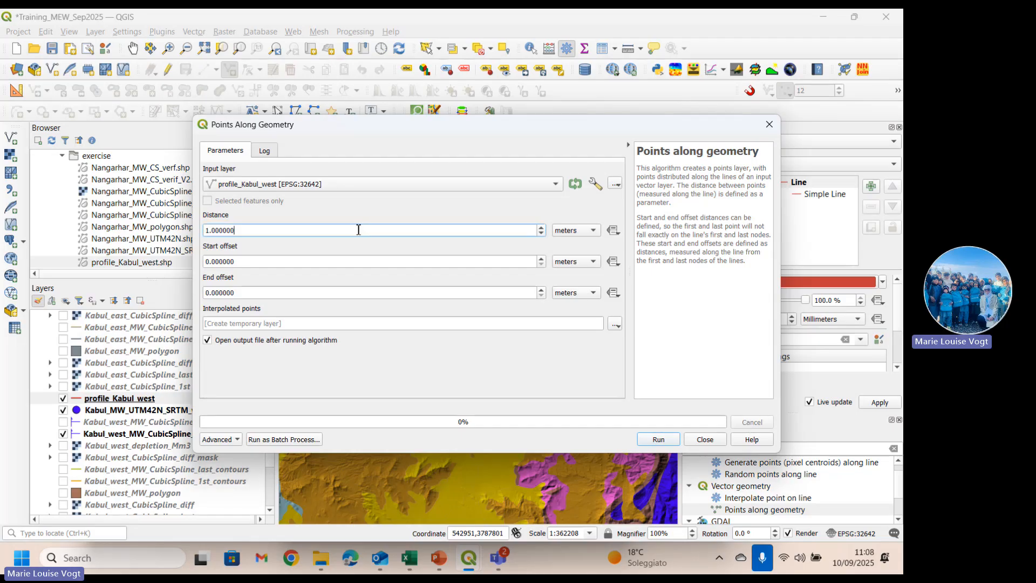
drag(358, 229, 167, 232)
text(1000)
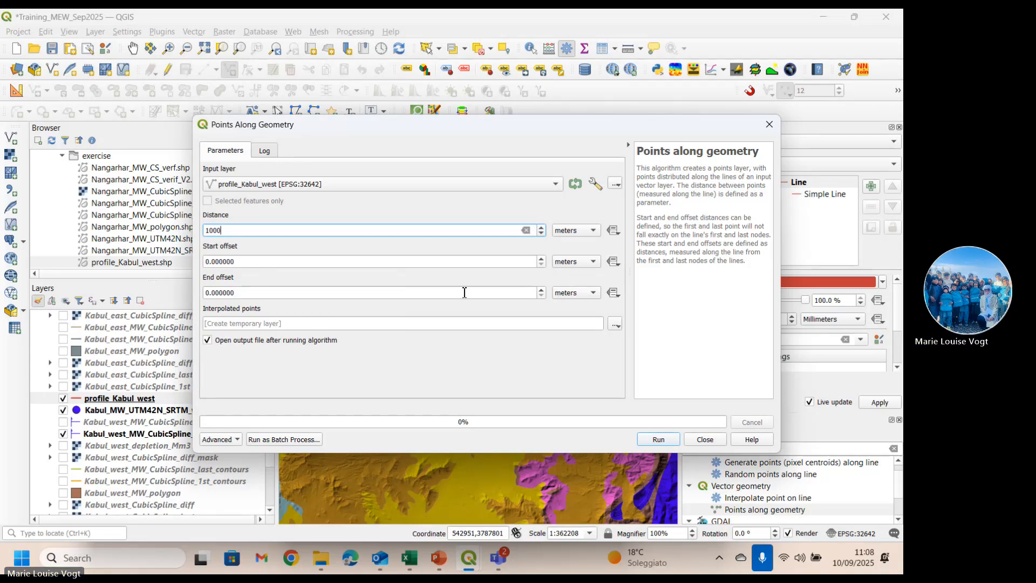
click(616, 324)
click(642, 352)
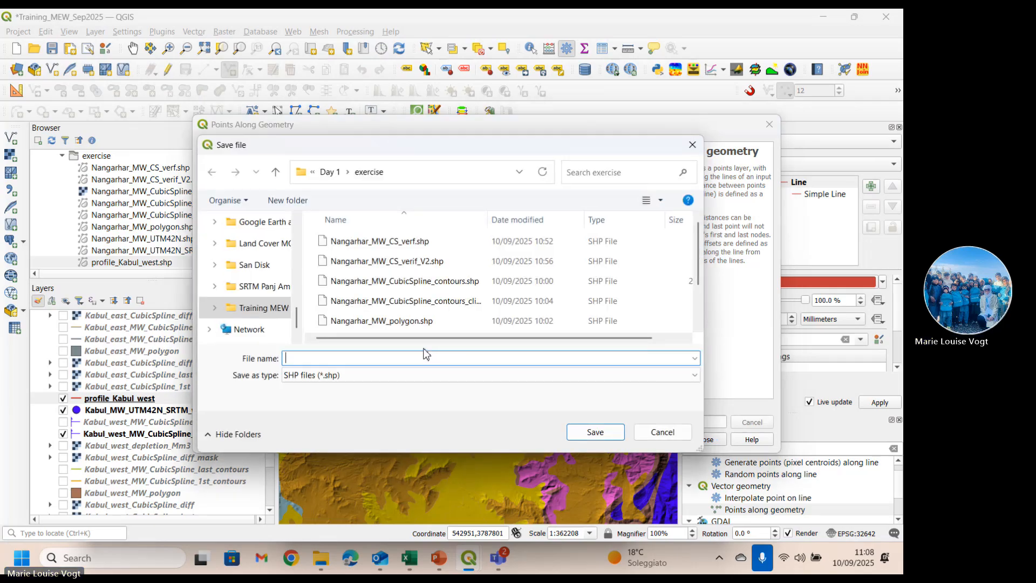
text(N)
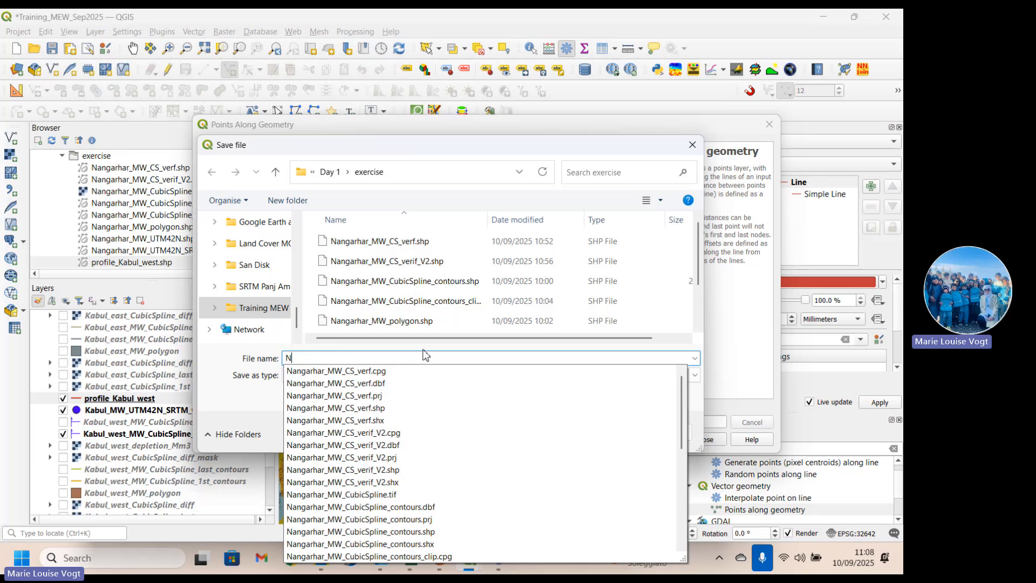
key(BackSpace)
text(Kab)
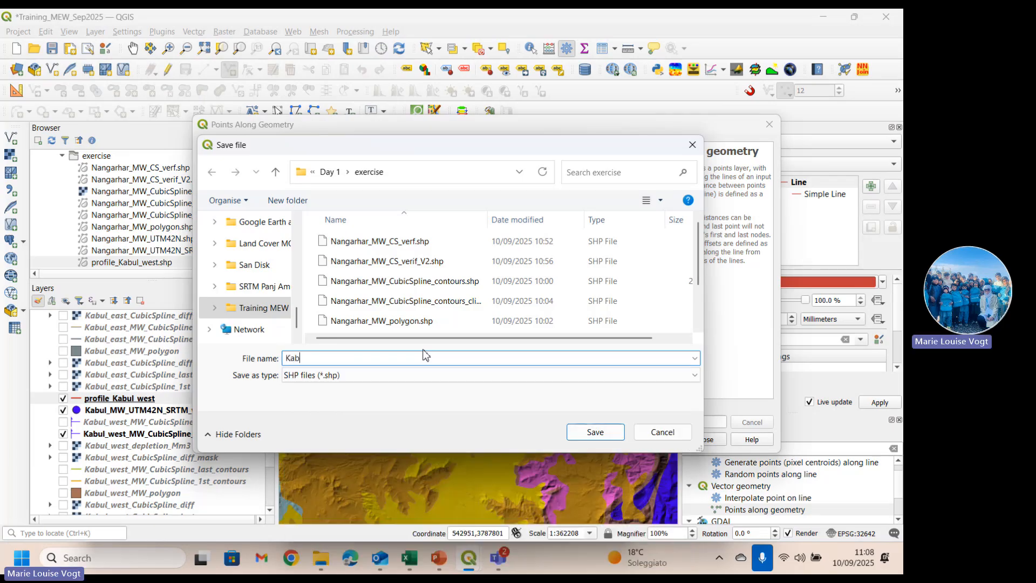
text(ul_profile_)
key(ctrl+a)
key(BackSpace)
- Name the output profile_Kabul_west_points in the Day 1 exercise folder and generate the points along the profile line
text(profile)
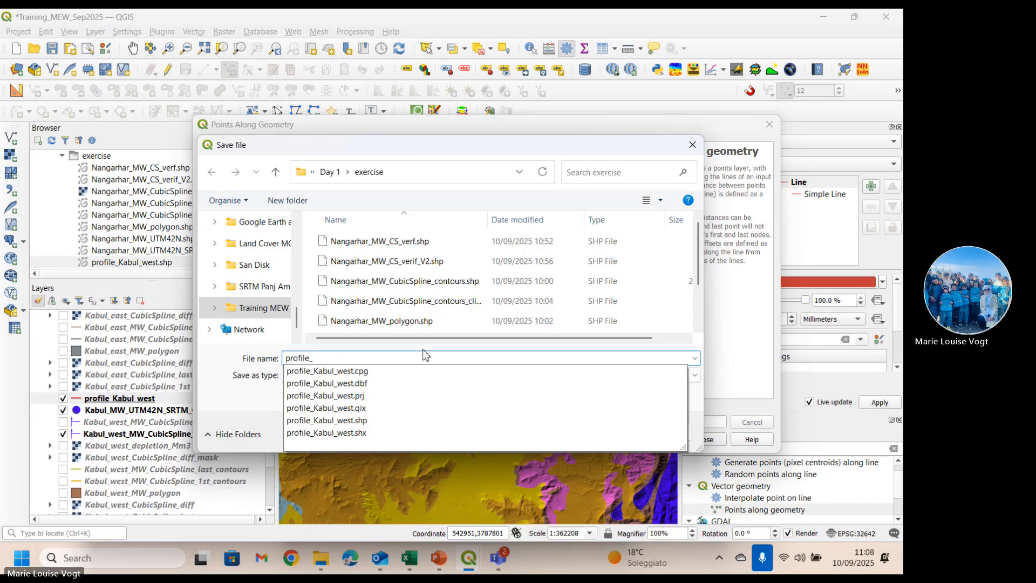
text(_Kabul)
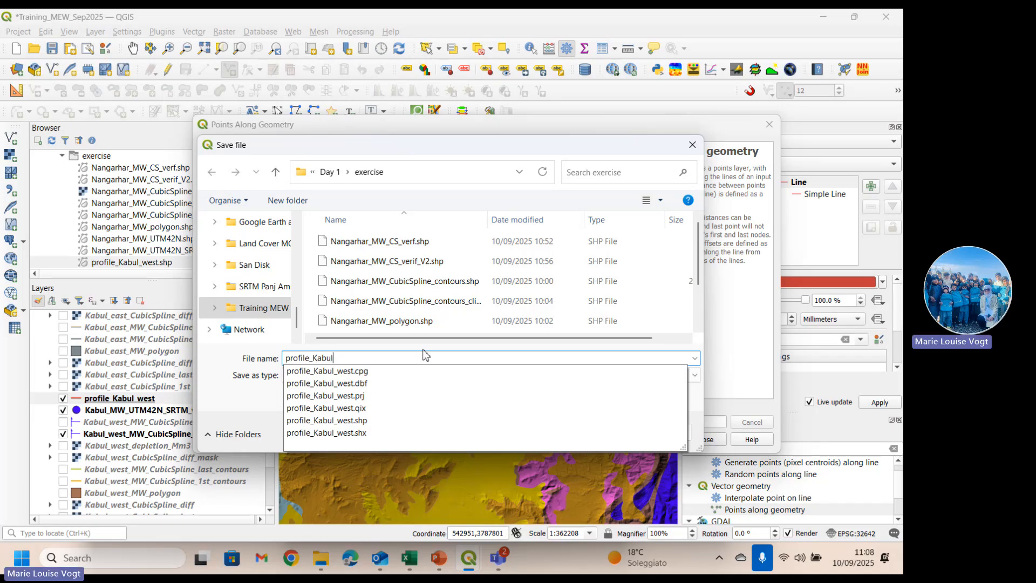
text(_west_points)
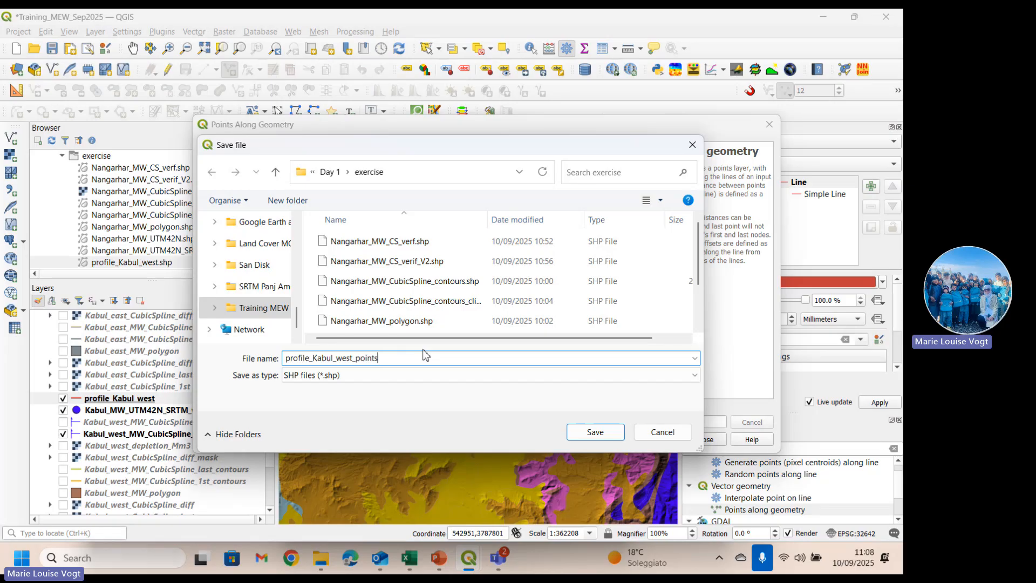
click(597, 435)
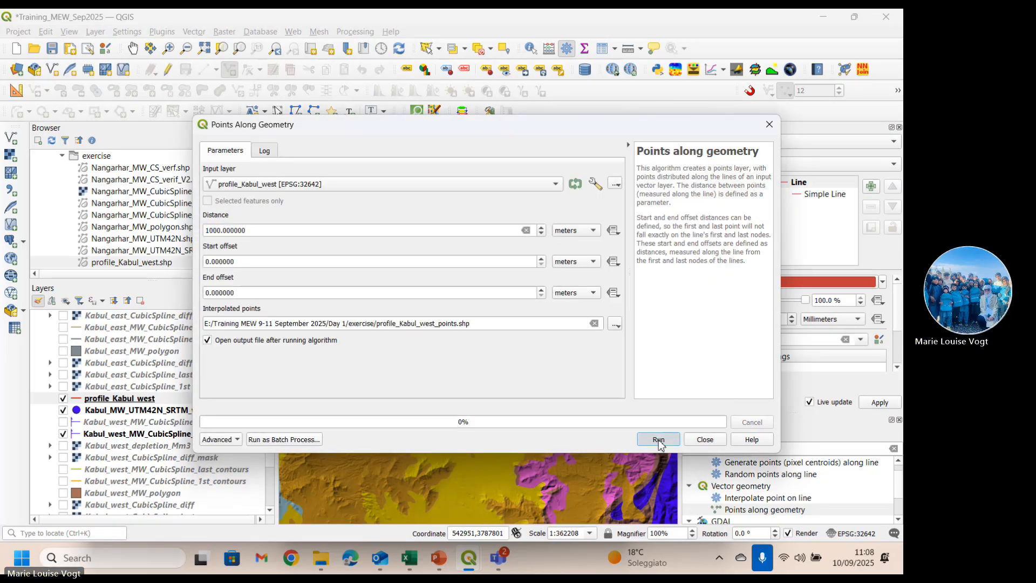
click(658, 439)
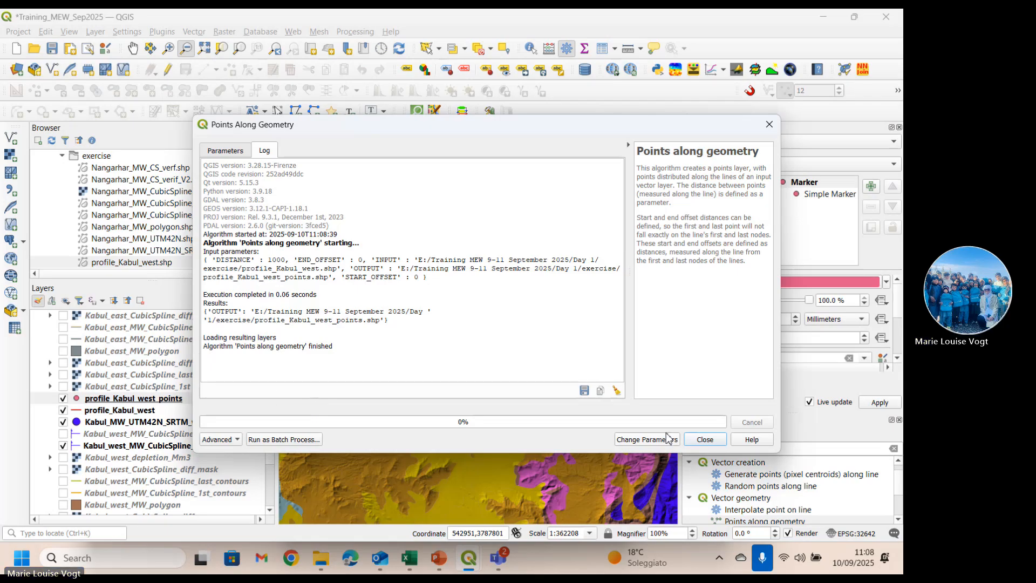
click(700, 441)
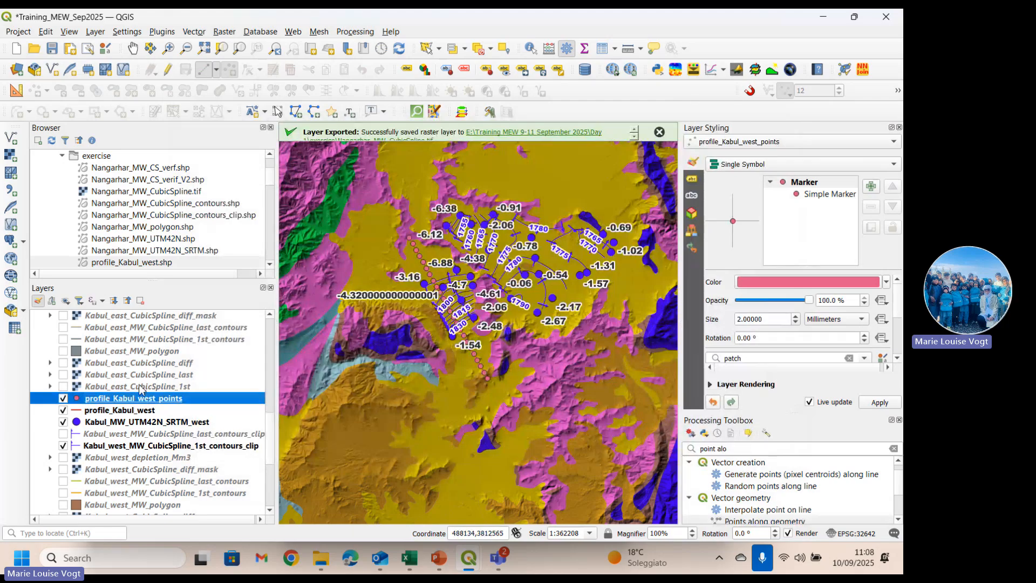
- Open Sample raster values for the profile_Kabul_west_points layer and show the available raster layers to sample from
right_click(134, 401)
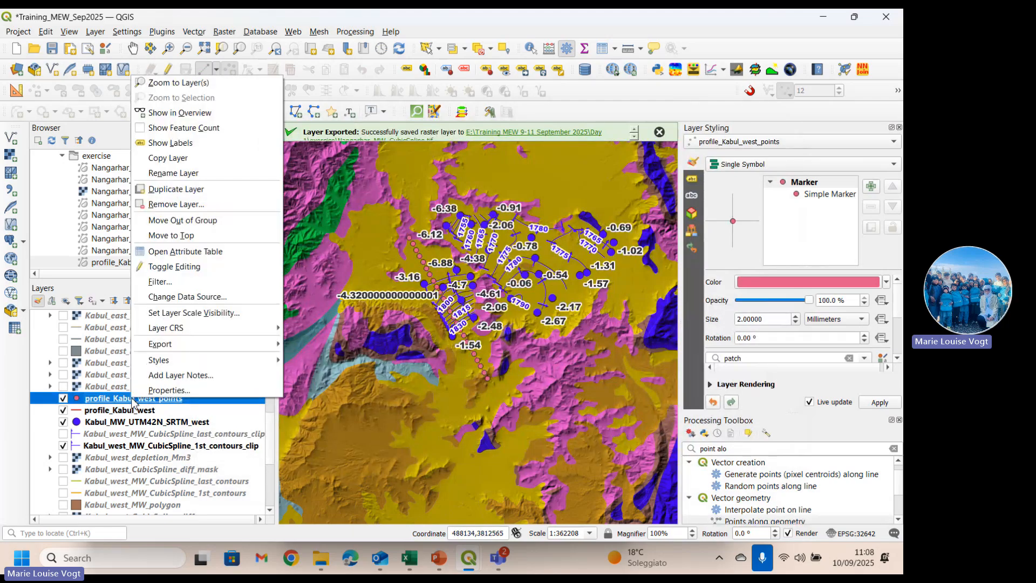
click(194, 88)
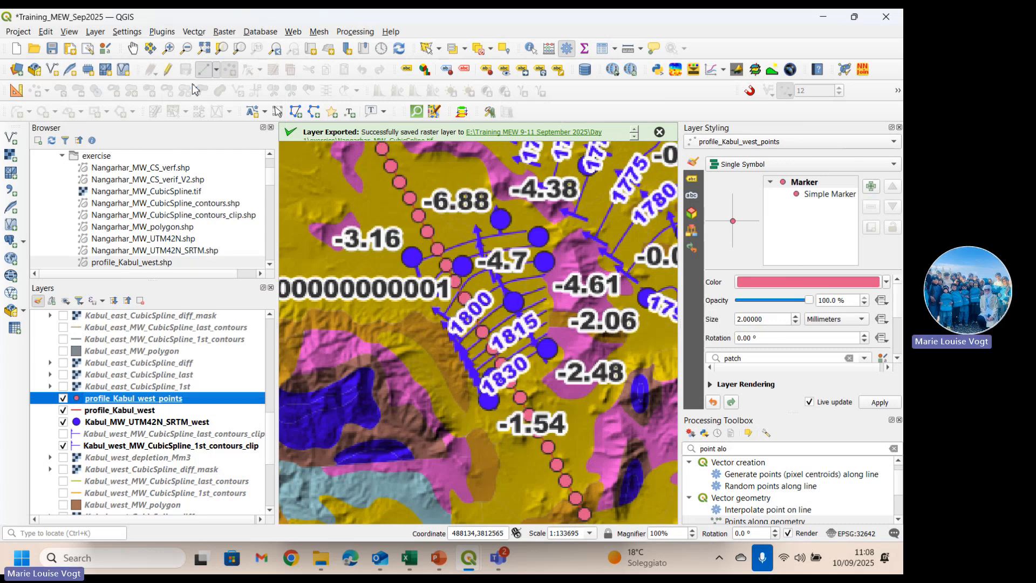
drag(746, 448, 629, 442)
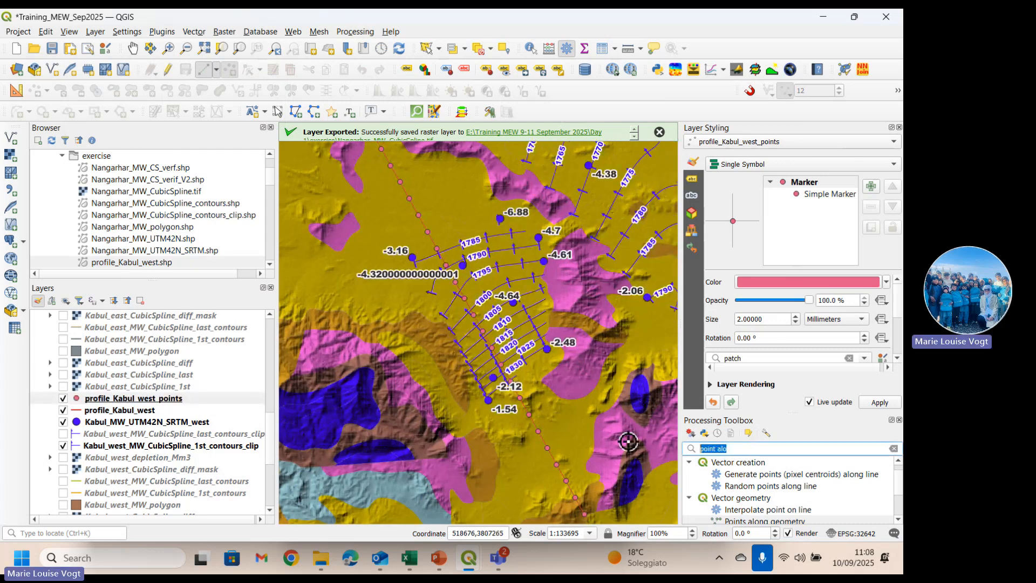
text(sampl)
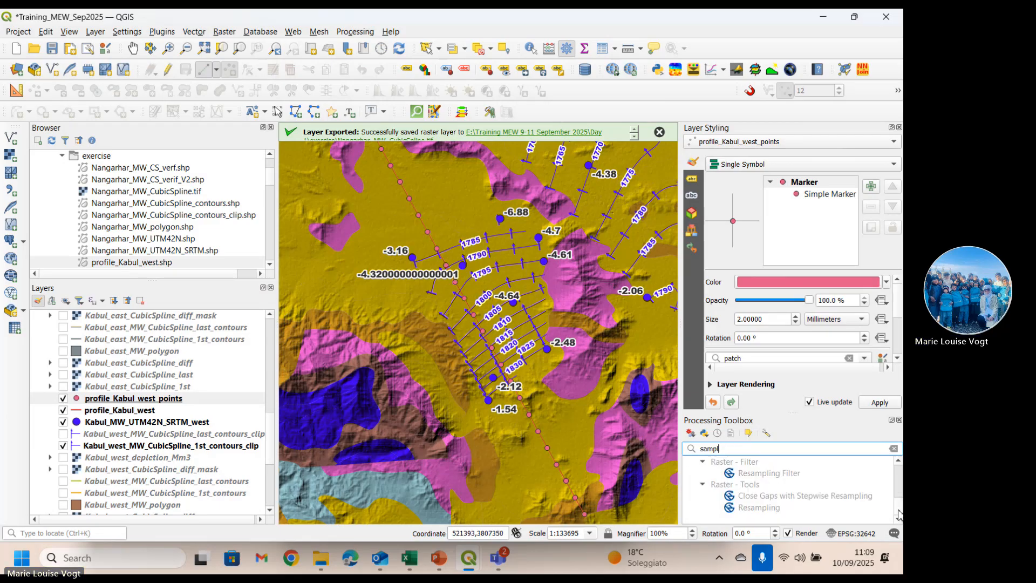
click(778, 478)
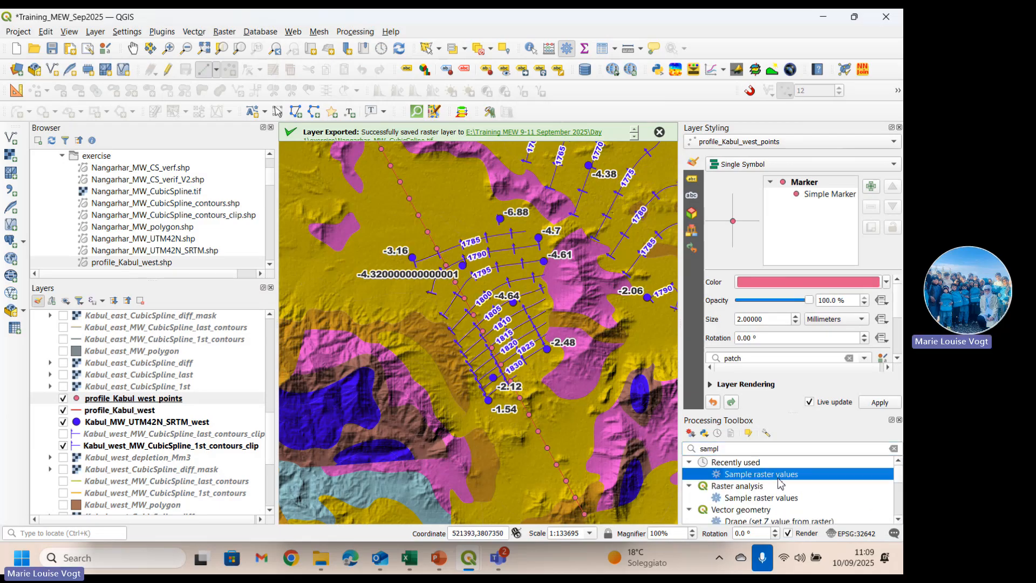
double_click(778, 478)
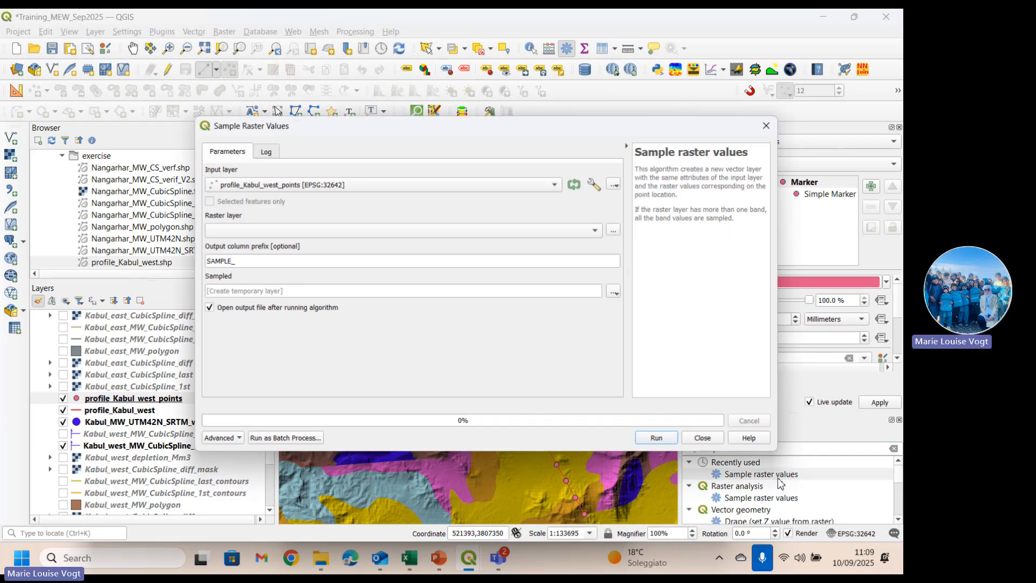
click(367, 232)
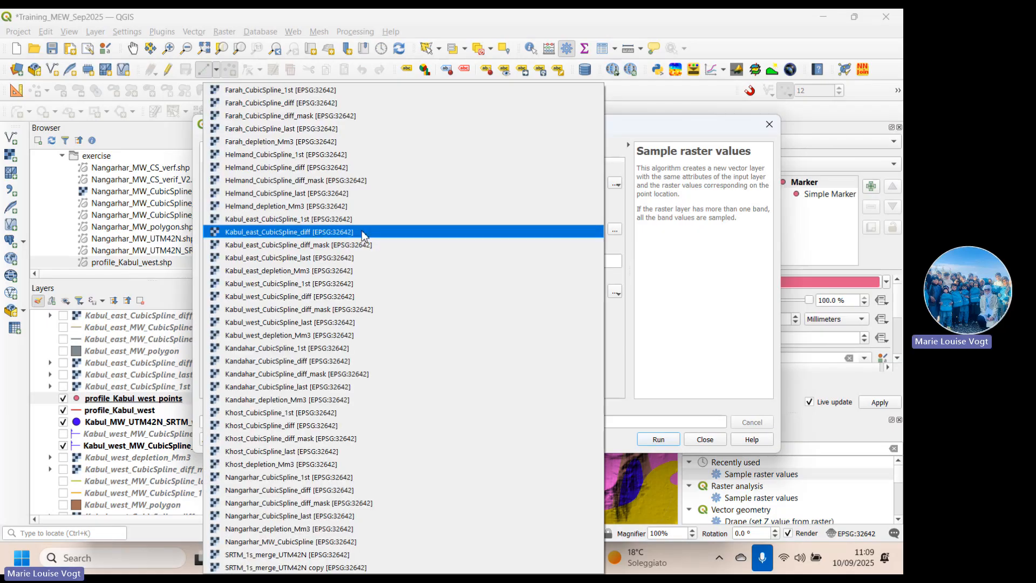